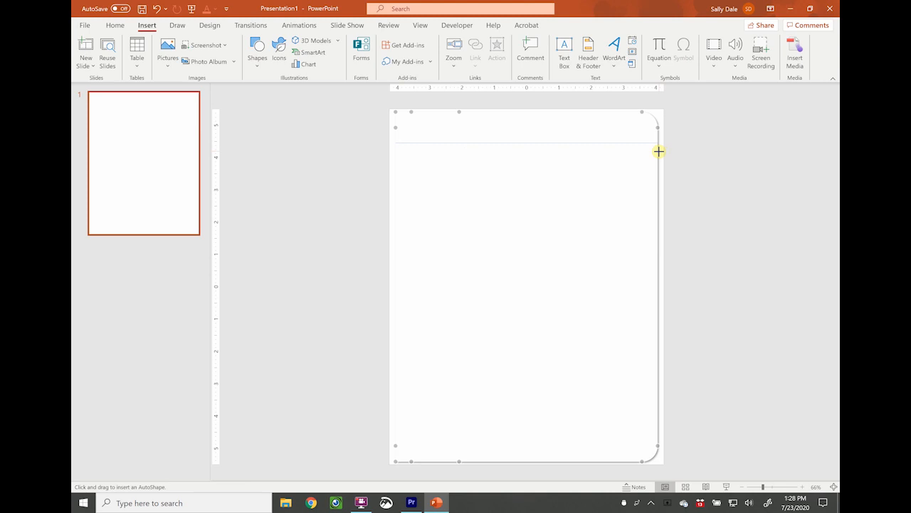
Copy the top horizontal line to a position just below it on the page.
left_click(738, 178)
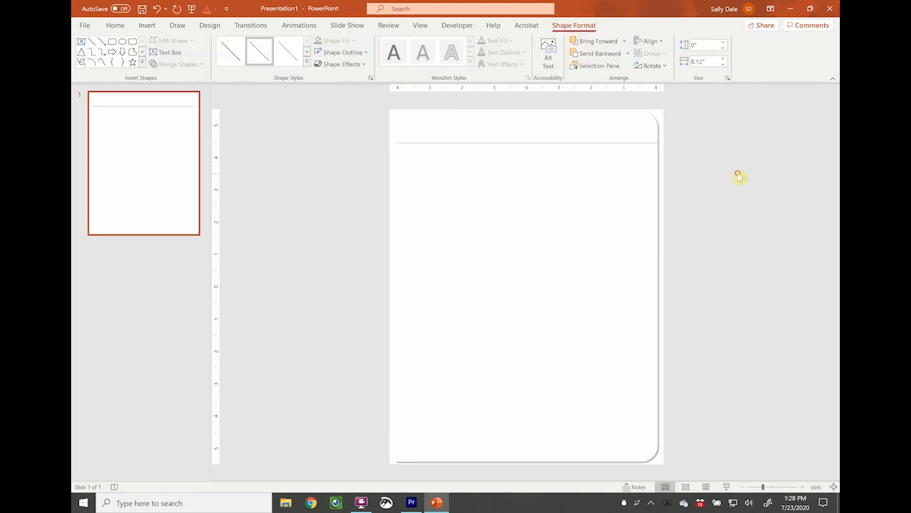
left_click(803, 487)
left_click(802, 487)
left_click(803, 487)
left_click(803, 487)
scroll(700, 403, "up", 3)
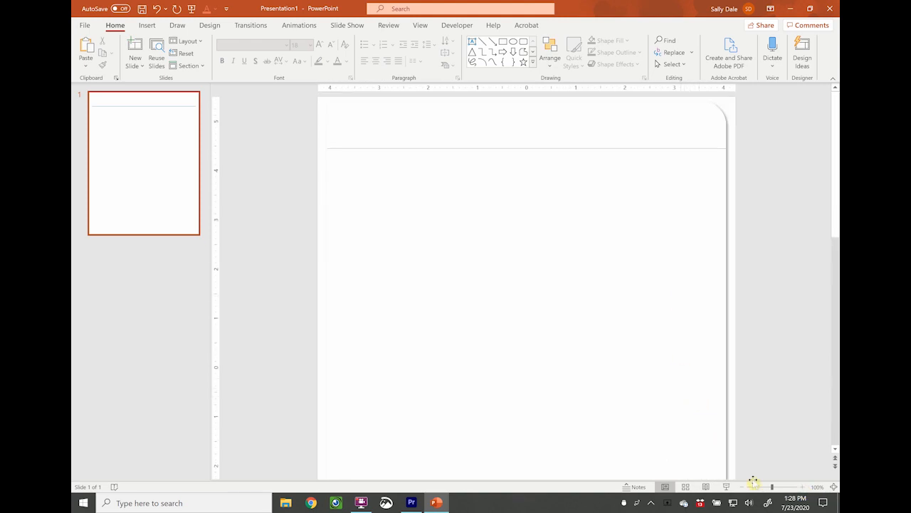
left_click_drag(772, 487, 762, 488)
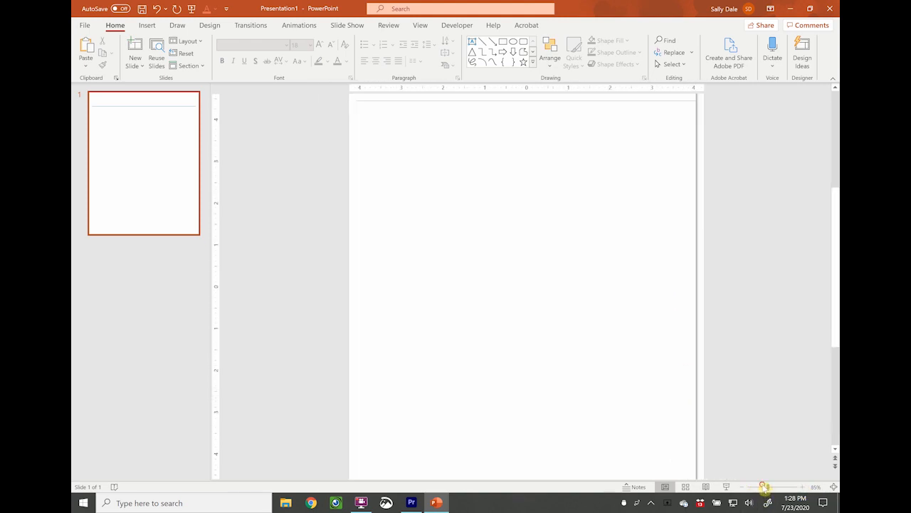
left_click(591, 147)
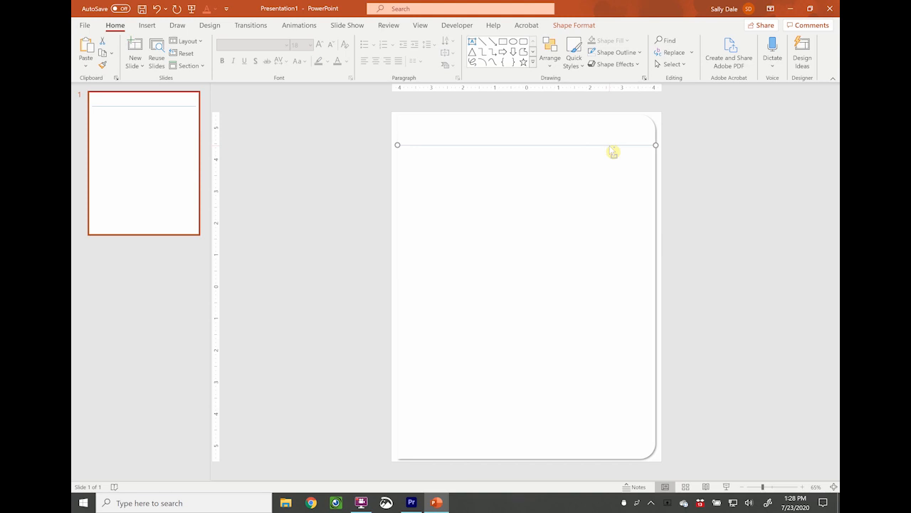
left_click_drag(610, 155, 614, 164)
left_click_drag(615, 164, 617, 166)
left_click_drag(616, 163, 616, 161)
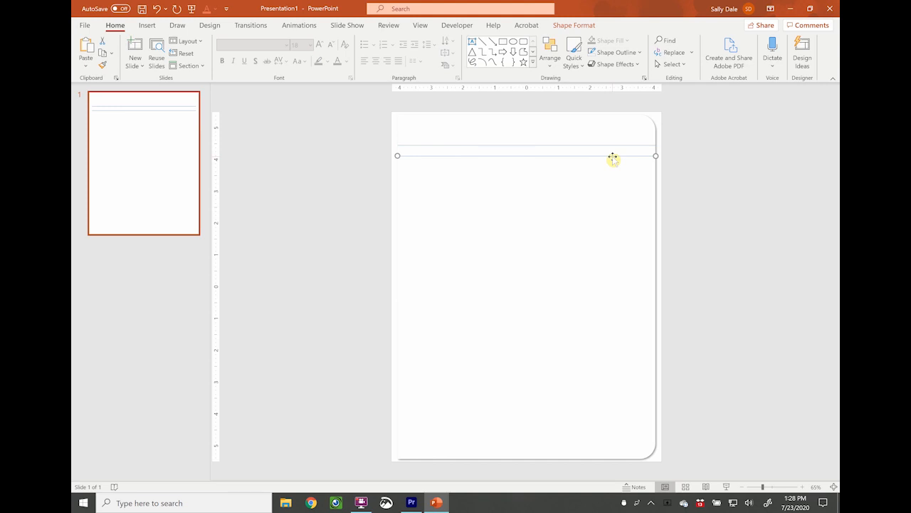
Repeat the duplication until evenly spaced horizontal lines fill the whole page.
key("ctrl+d")
key("ctrl+d")
key("ctrl+d")
key("ctrl+d")
key("ctrl+d")
key("ctrl+d")
key("ctrl+d")
key("ctrl+d")
key("ctrl+d")
key("ctrl+d")
key("ctrl+d")
key("ctrl+d")
key("ctrl+d")
key("ctrl+d")
key("ctrl+d")
key("ctrl+d")
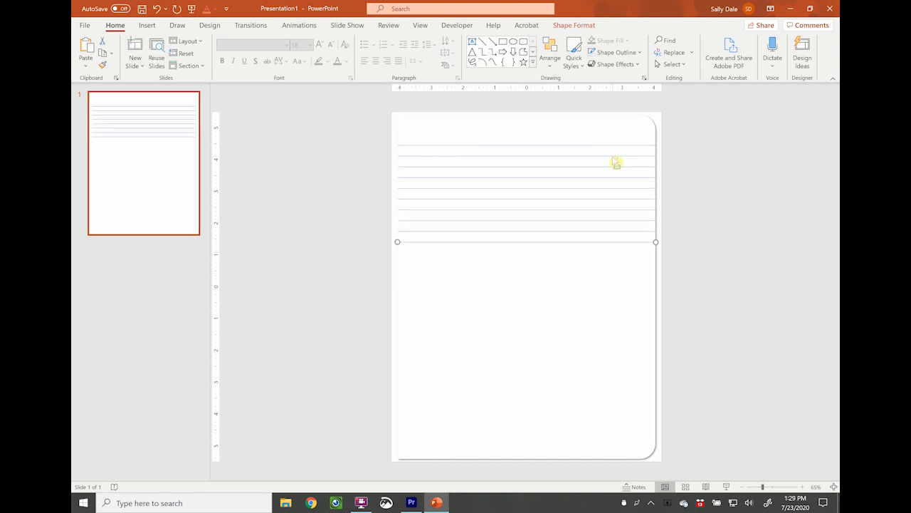
key("ctrl+d")
key("ctrl+d")
key("ctrl+d")
key("ctrl+d")
key("ctrl+d")
key("ctrl+d")
key("ctrl+d")
key("ctrl+d")
key("ctrl+d")
key("ctrl+d")
key("ctrl+d")
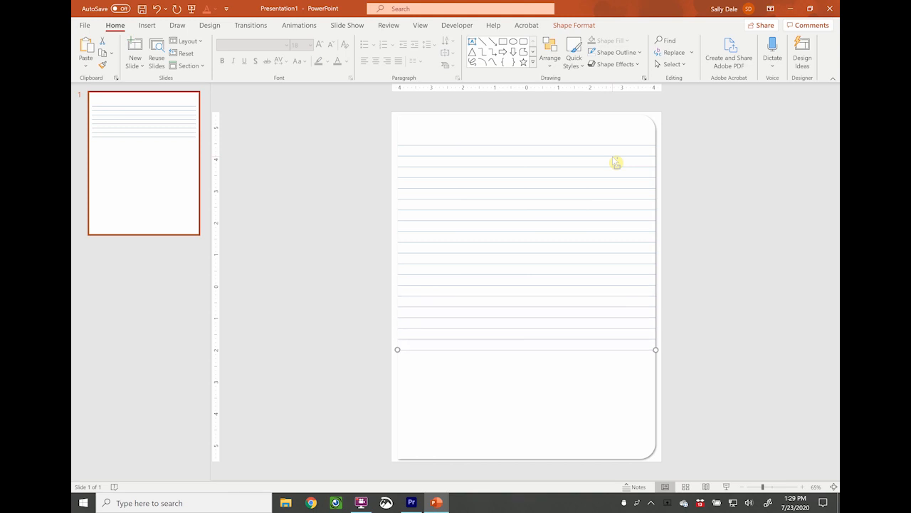
left_click(713, 310)
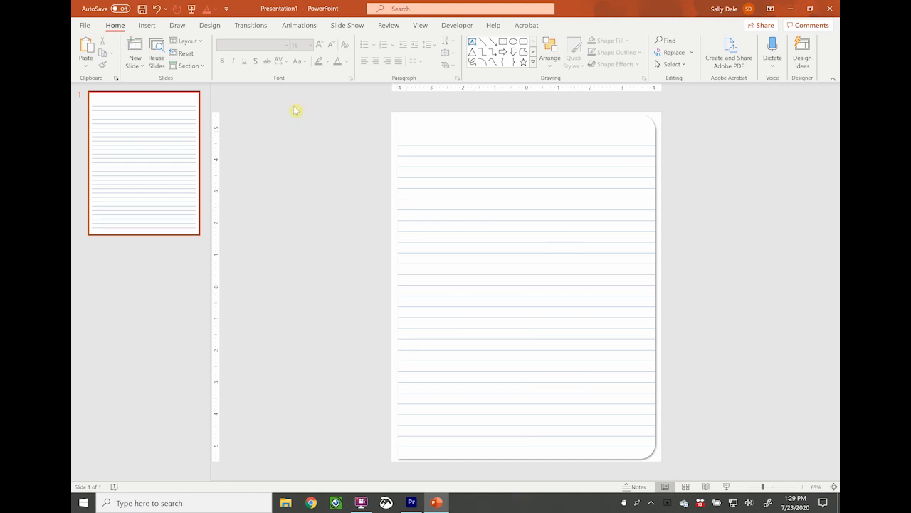
Draw a vertical line from the top to the bottom of the page near its left edge.
left_click(146, 25)
left_click(258, 57)
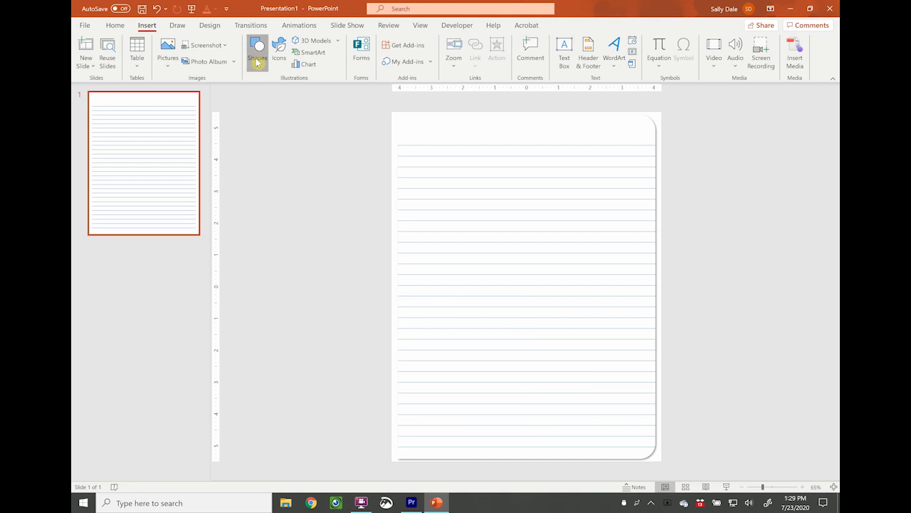
left_click(265, 94)
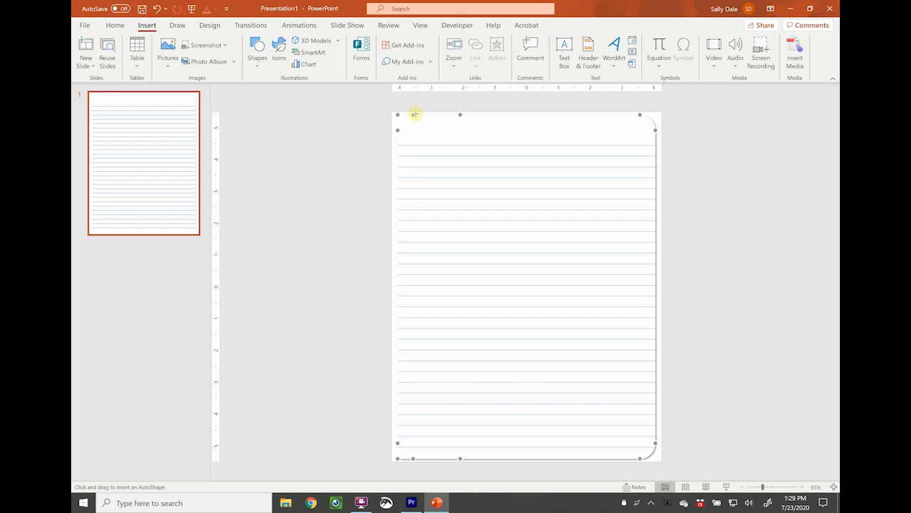
mouse_move(416, 114)
left_mouse_down()
mouse_move(425, 212)
mouse_move(403, 380)
mouse_move(419, 459)
left_mouse_up()
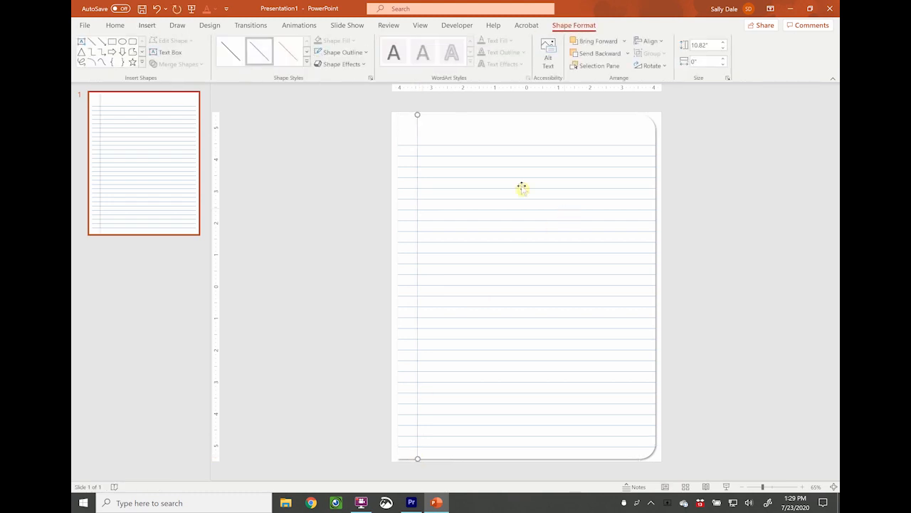
Color the vertical margin line red.
left_click(333, 54)
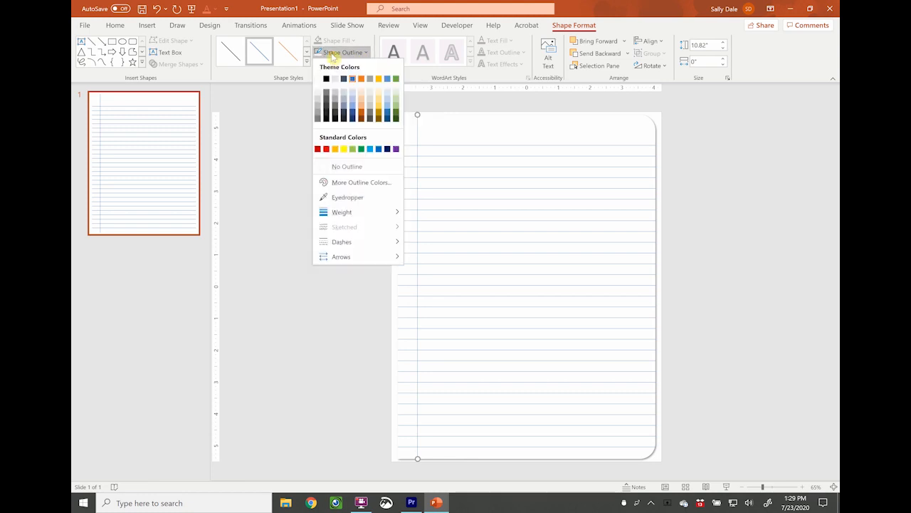
left_click(325, 150)
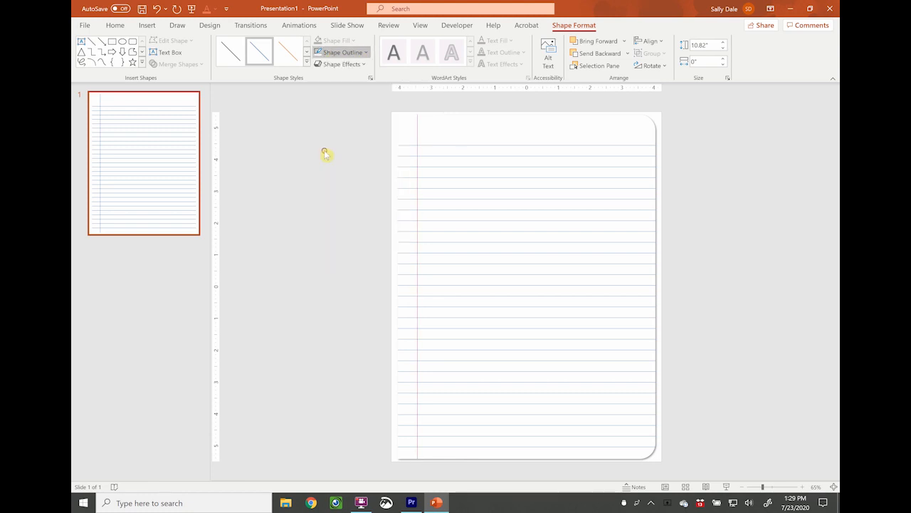
left_click(768, 214)
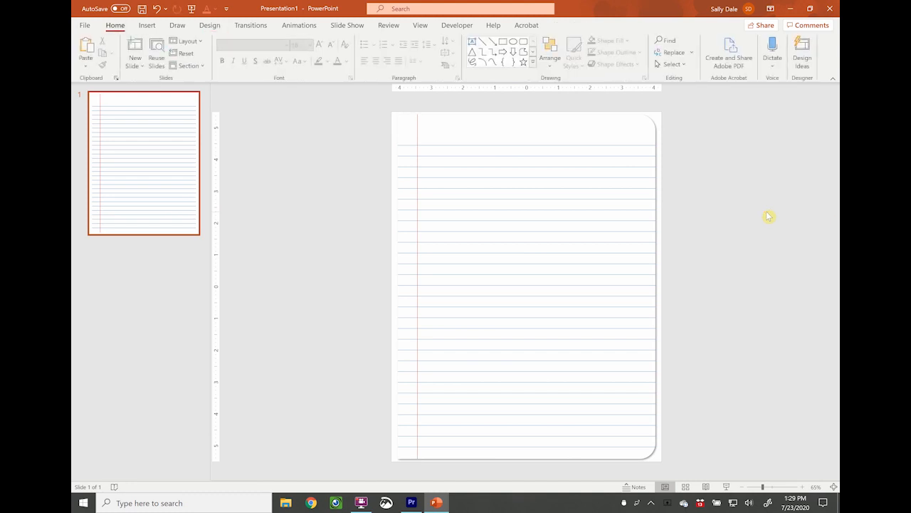
Copy the red margin line to near the page's right edge and set the copy's transparency to about 79%.
left_click(418, 215)
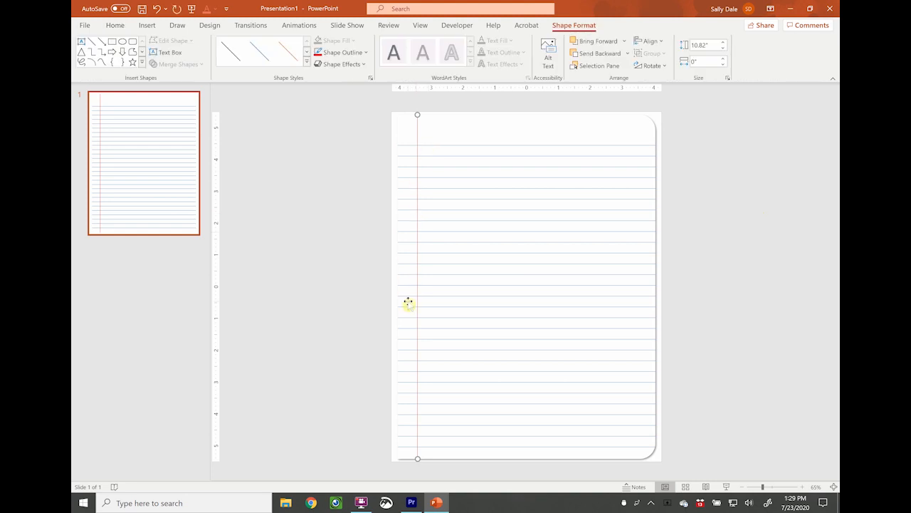
left_click_drag(421, 302, 636, 296)
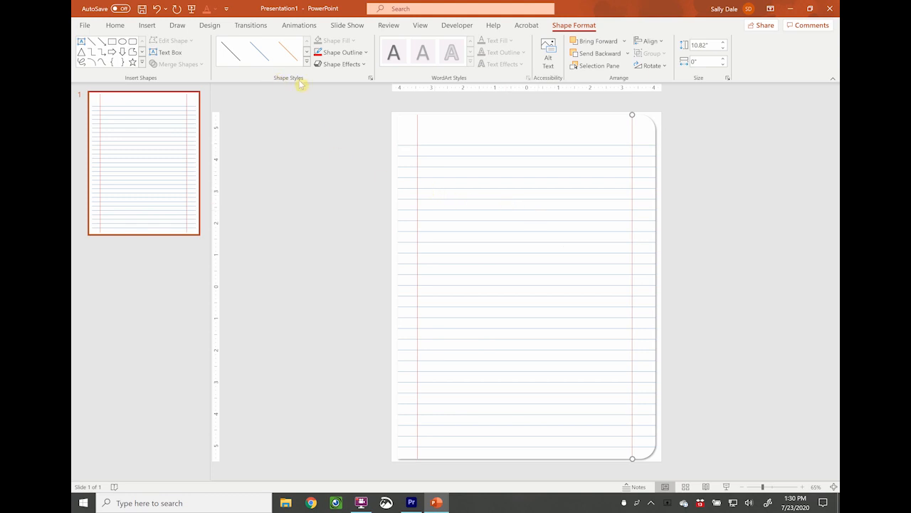
left_click(370, 78)
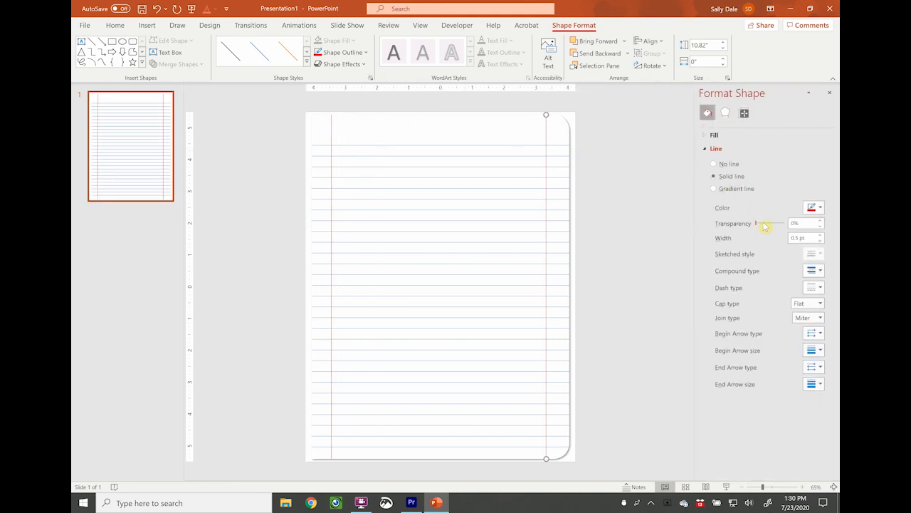
left_click_drag(756, 223, 778, 232)
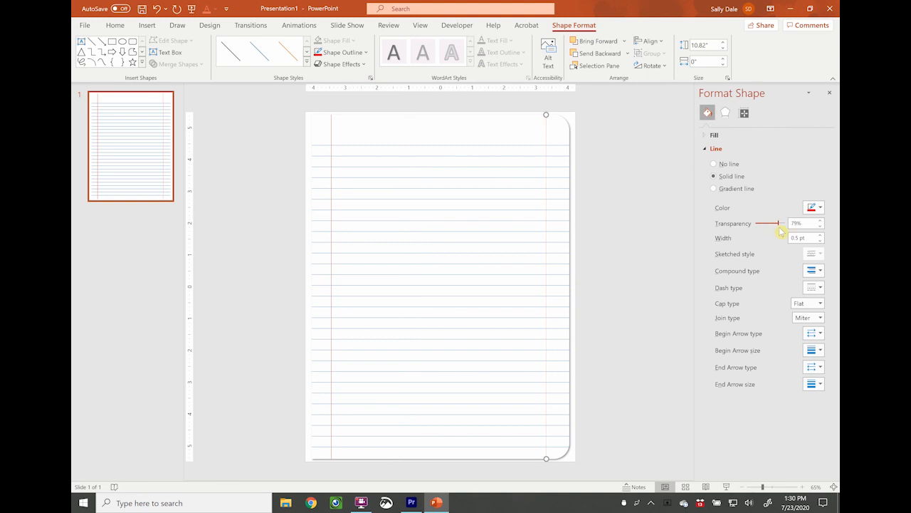
left_click(657, 265)
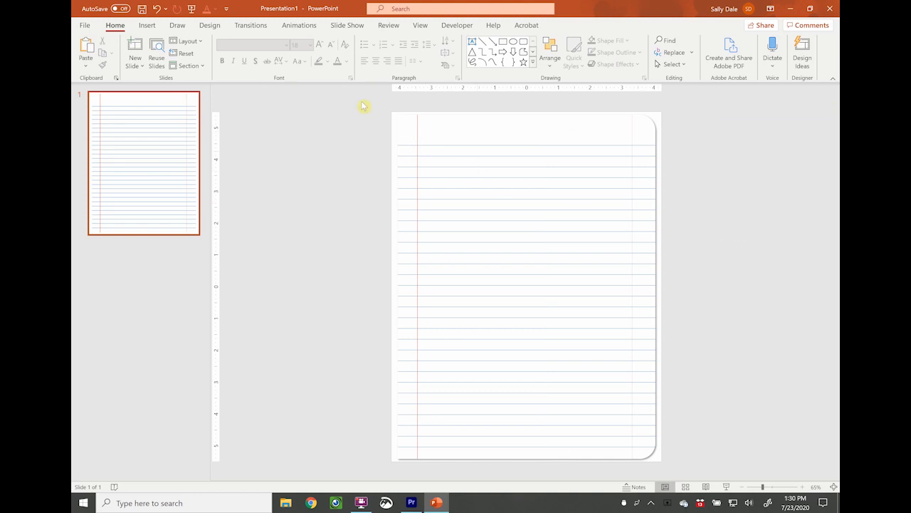
Select all the page's shapes and save them as a PNG picture named Notebook Paper Exampe.
left_click_drag(363, 106, 712, 485)
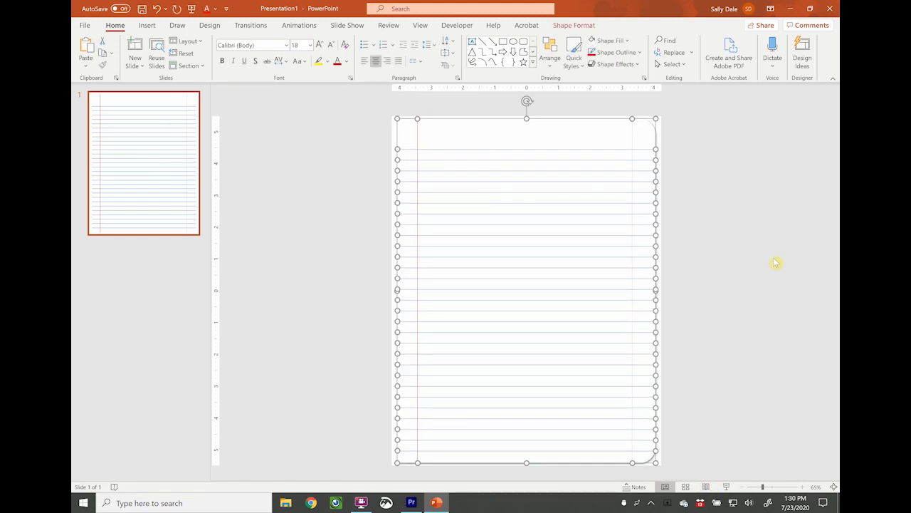
right_click(553, 226)
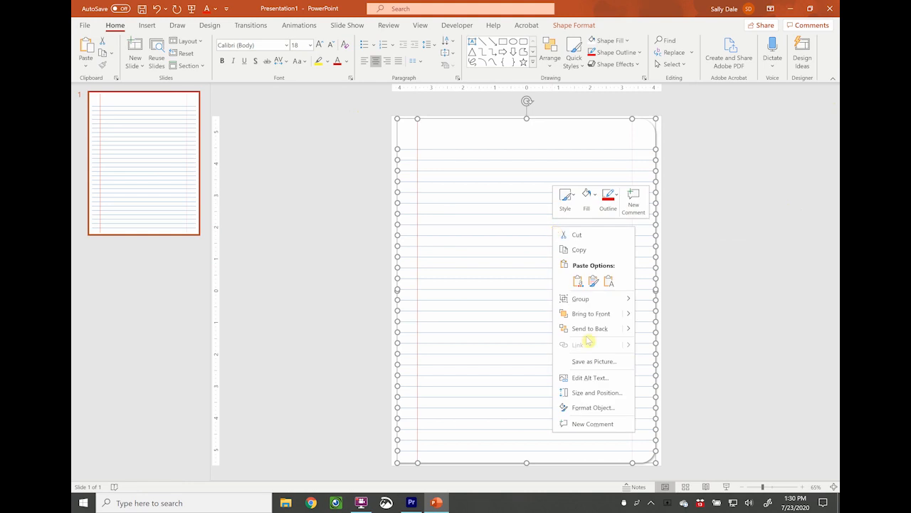
left_click(591, 362)
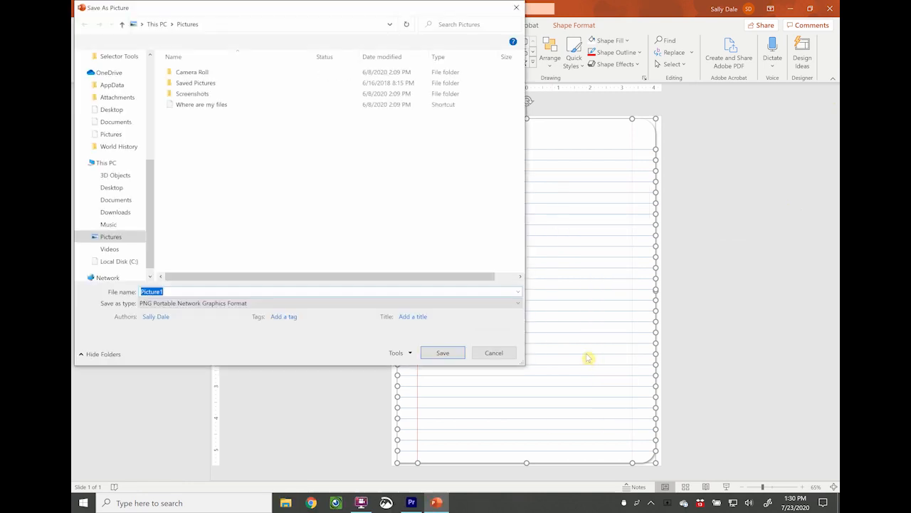
left_click(150, 304)
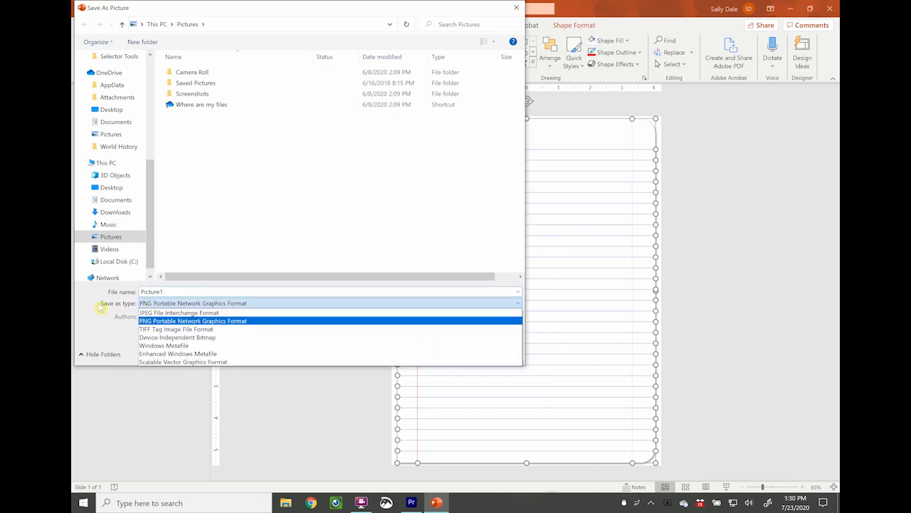
left_click(175, 321)
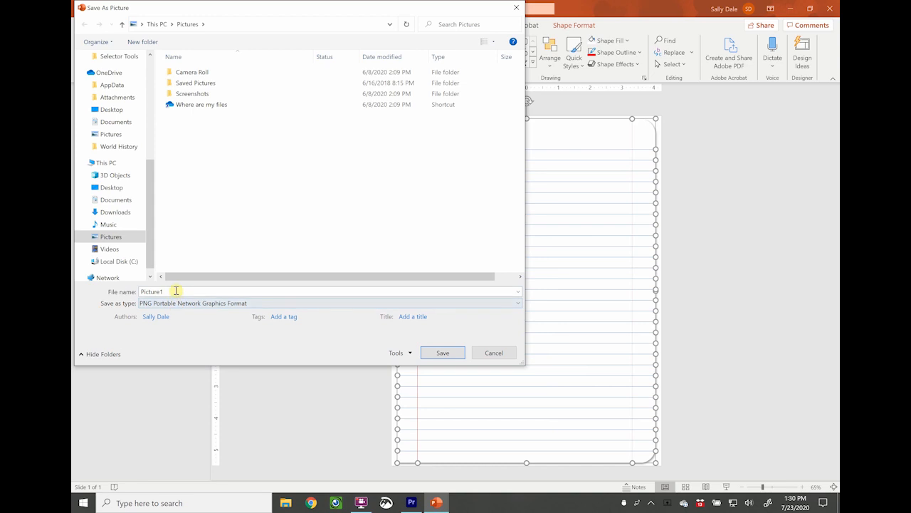
double_click(176, 291)
type("Notebook Paper Exampe")
left_click(442, 353)
left_click(167, 259)
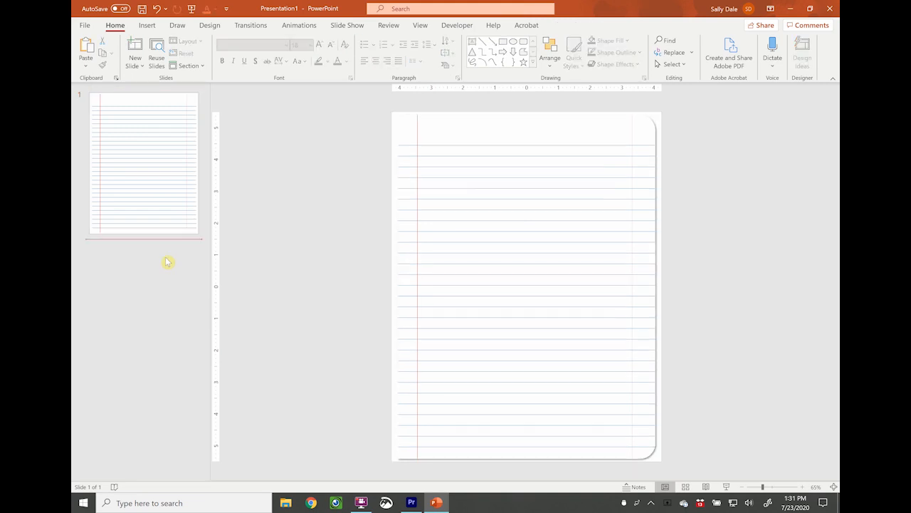
Add a new slide and insert the saved notebook paper picture from the device onto it.
left_click(134, 64)
left_click(156, 304)
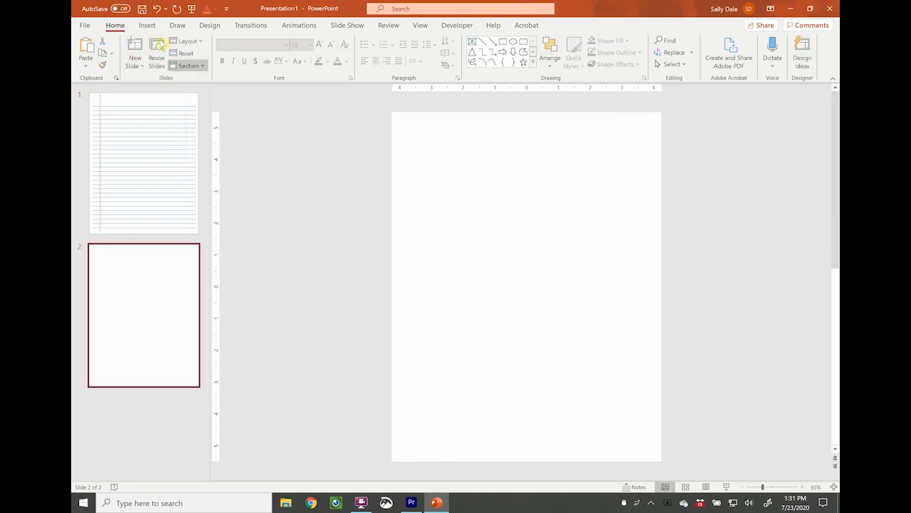
left_click(146, 25)
left_click(166, 55)
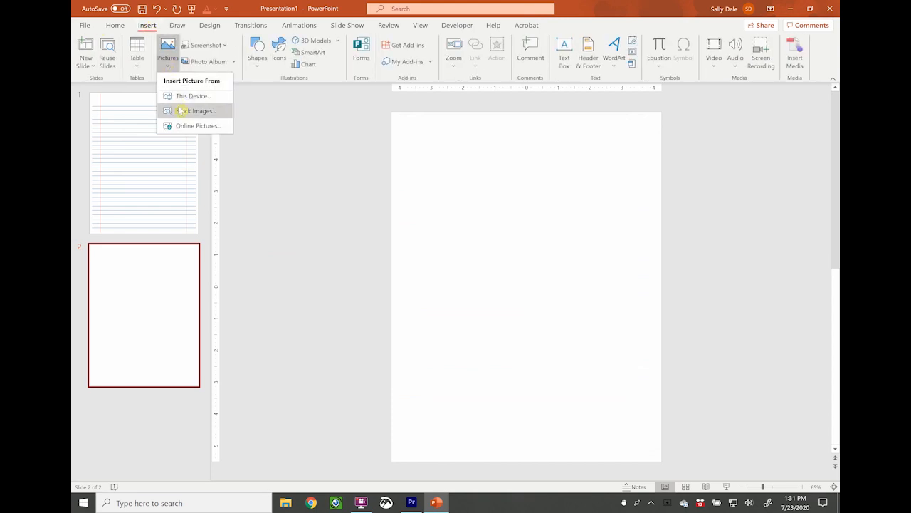
left_click(181, 93)
double_click(196, 116)
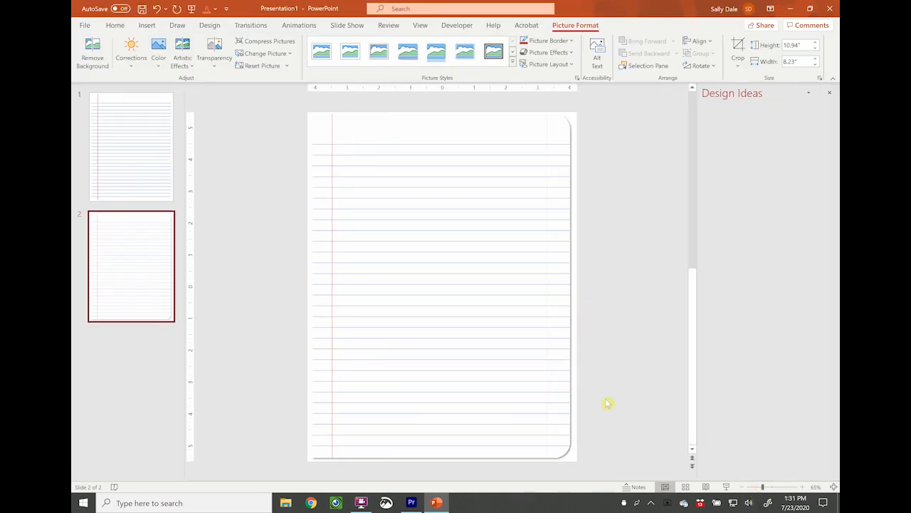
left_click(829, 93)
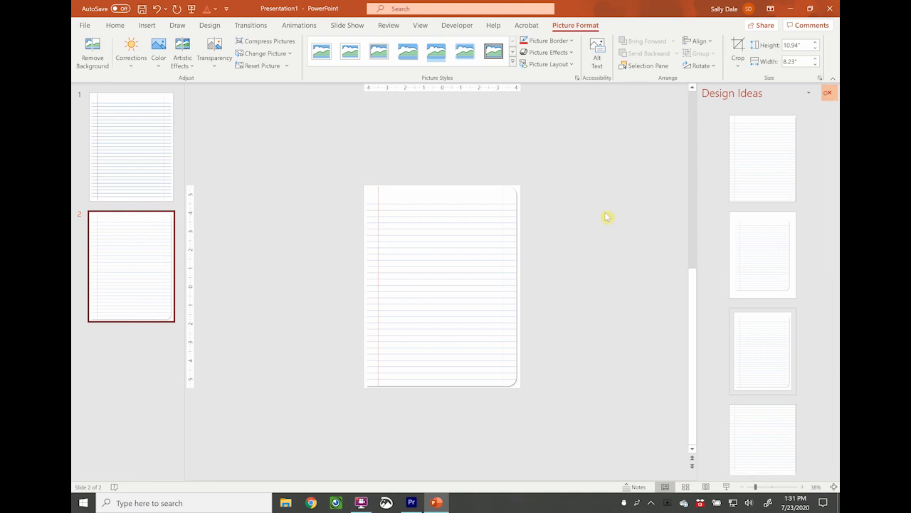
Drag the picture off the slide and back onto it, aligning it with the slide.
left_click_drag(525, 263, 345, 244)
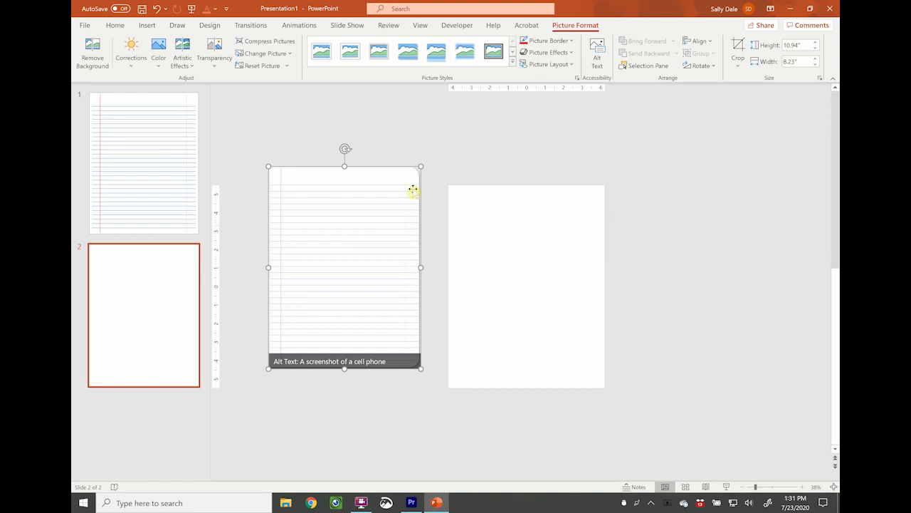
left_click_drag(358, 218, 345, 227)
left_click(407, 131)
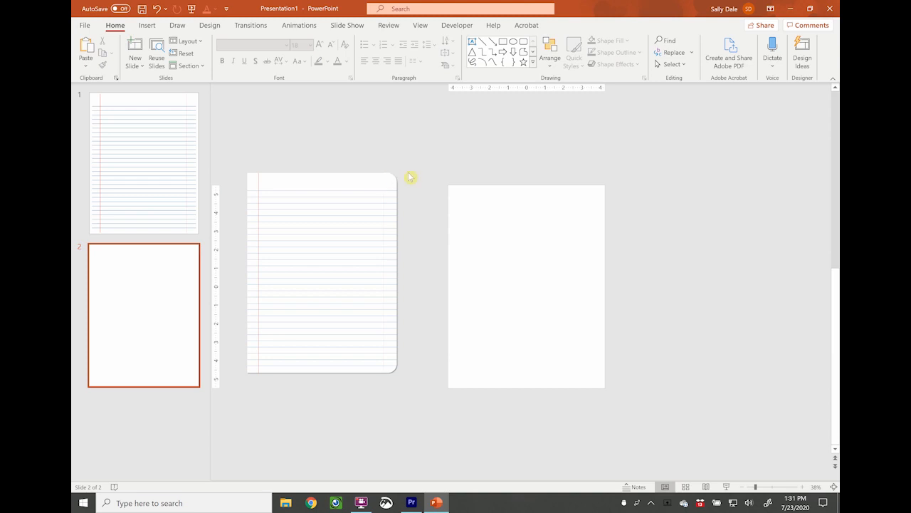
mouse_move(369, 245)
left_mouse_down()
mouse_move(547, 257)
mouse_move(363, 242)
left_mouse_up()
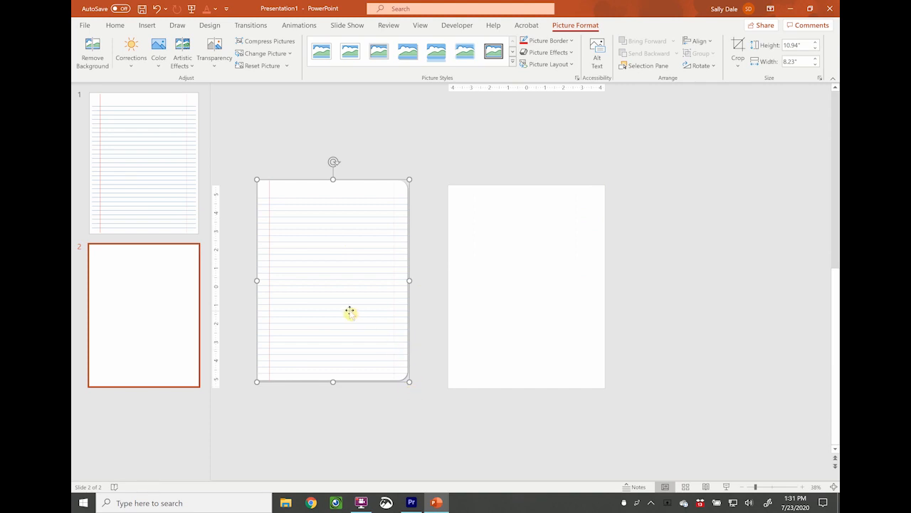
left_click_drag(354, 311, 514, 325)
left_click_drag(542, 318, 542, 317)
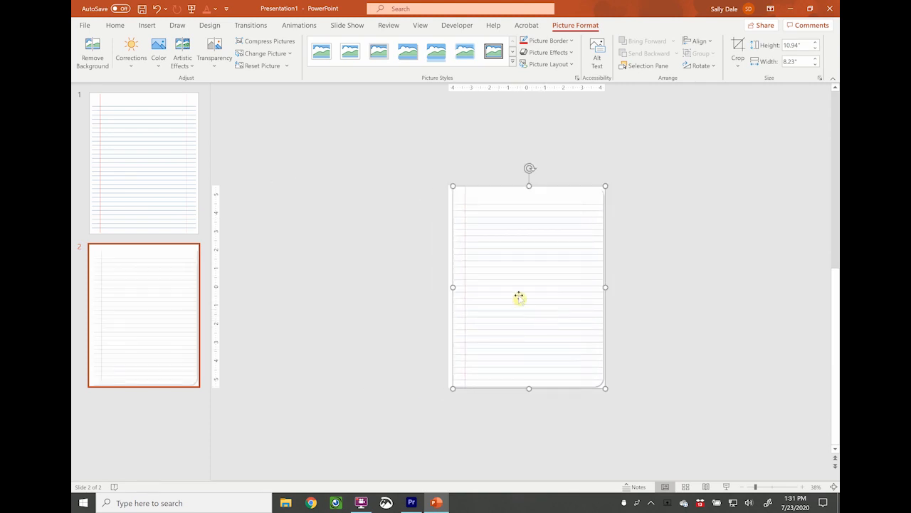
Add a new blank slide after slide 2.
left_click(160, 397)
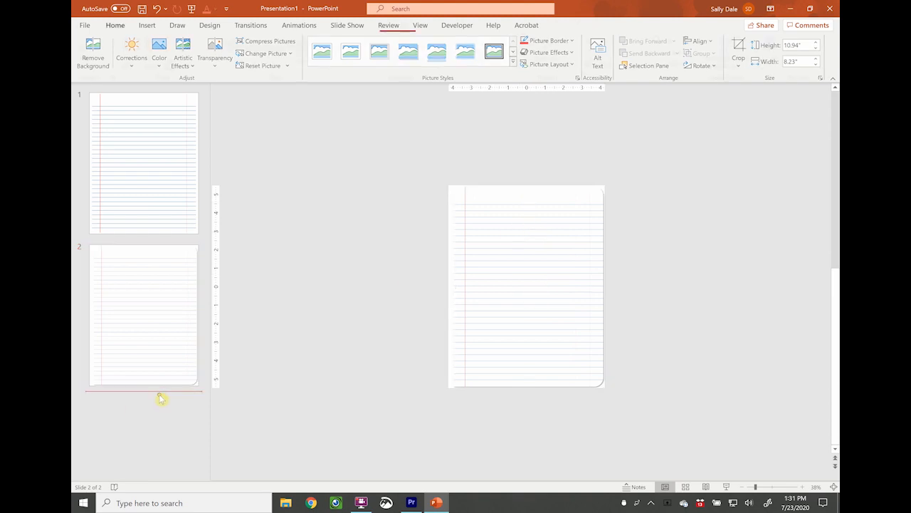
left_click(139, 67)
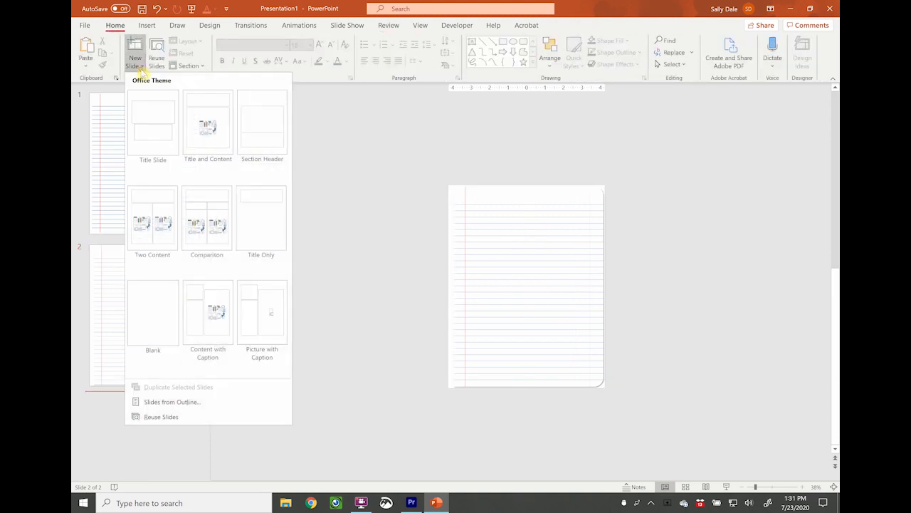
left_click(158, 299)
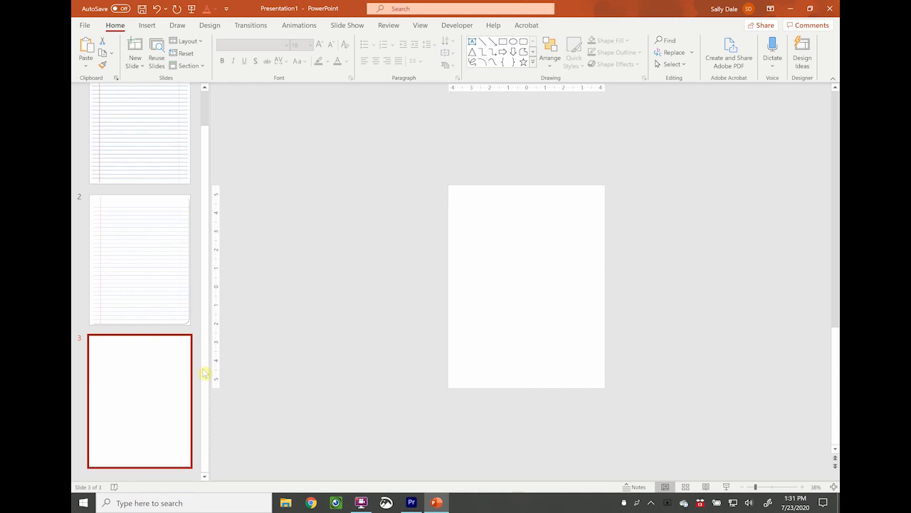
Fill the new slide's background with the Notebook Paper Example picture from a file.
right_click(526, 285)
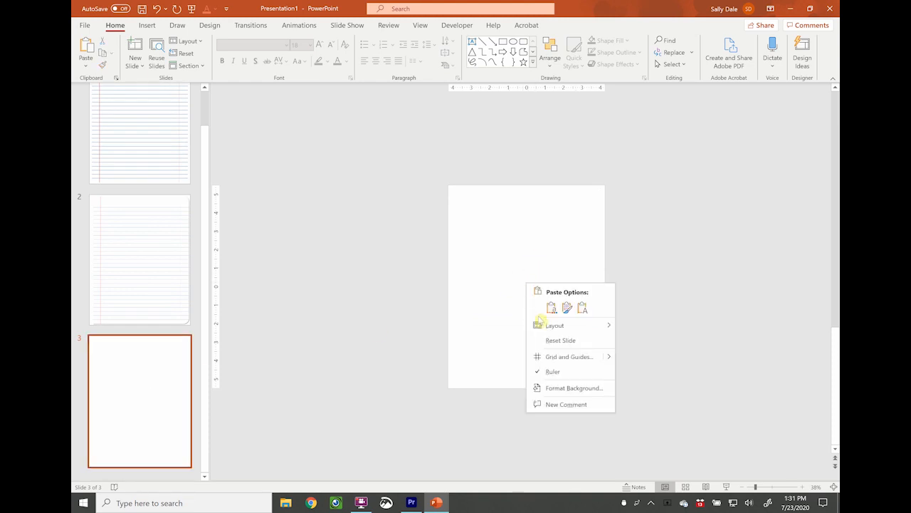
left_click(569, 389)
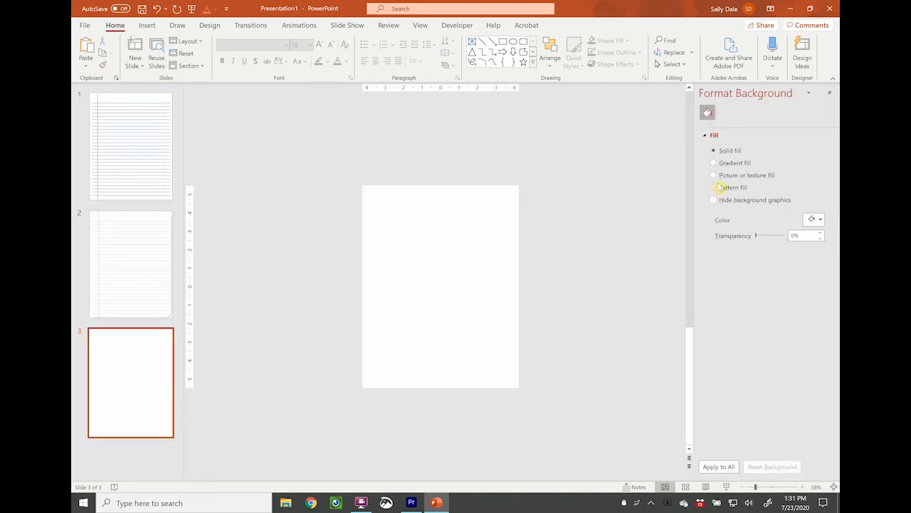
left_click(713, 175)
left_click(726, 230)
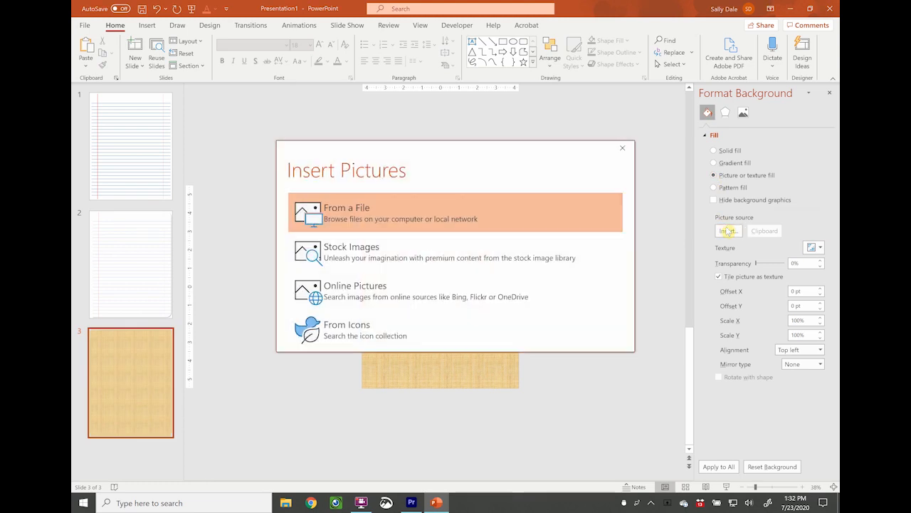
left_click(366, 209)
left_click(248, 104)
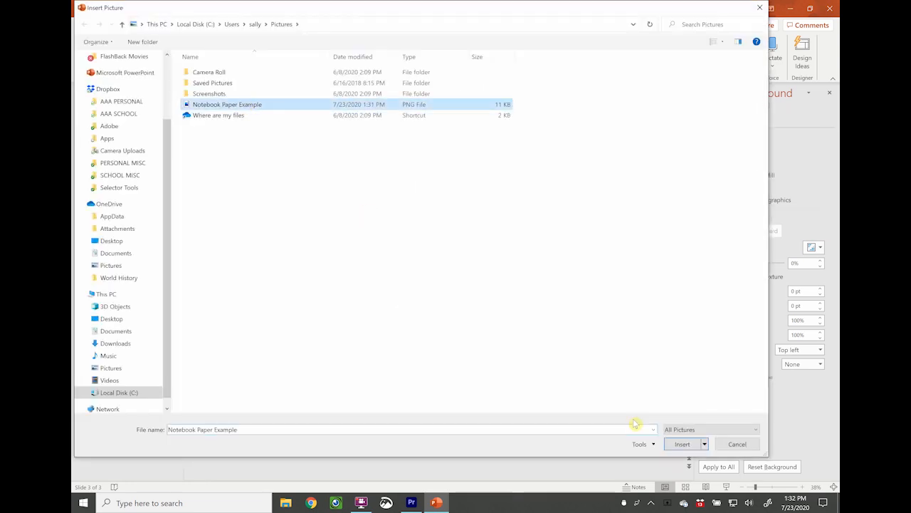
left_click(684, 444)
left_click_drag(387, 230, 470, 350)
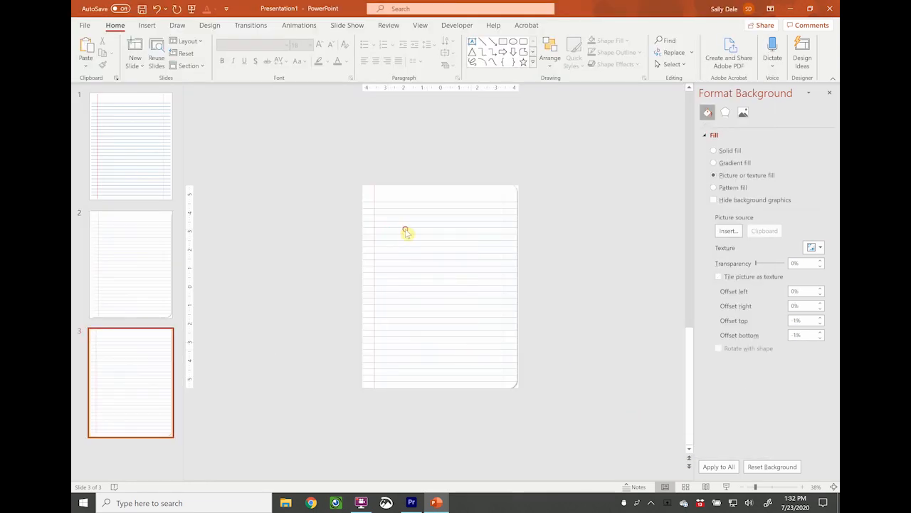